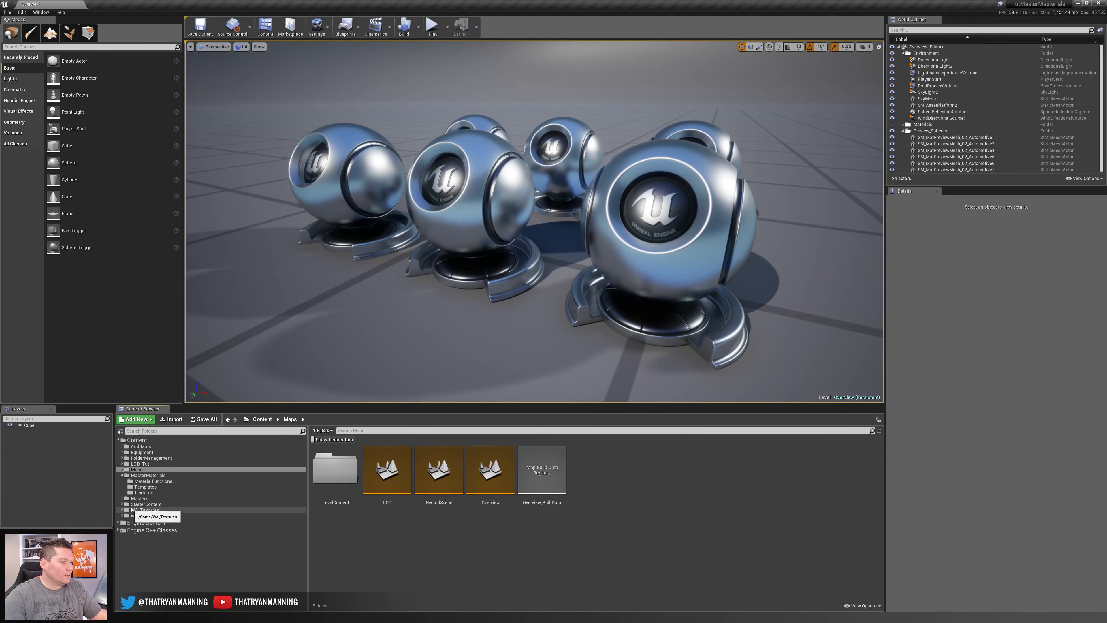
# Step: Show the MasterMaterials folder's 15 items and select the -ARM_Master material
pyautogui.click(148, 475)
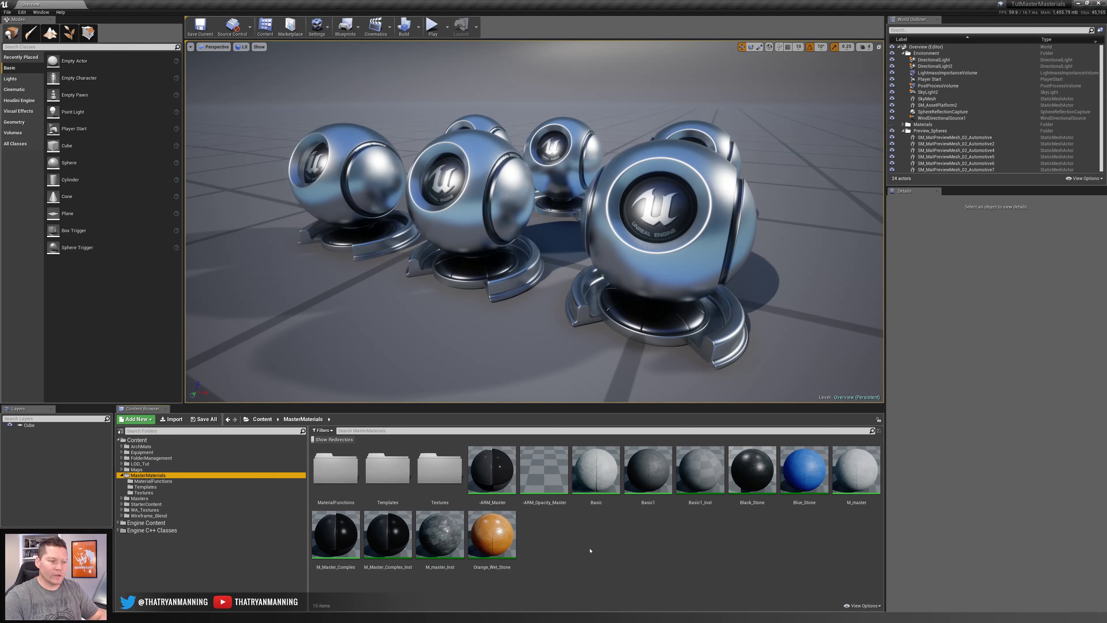
pyautogui.click(484, 476)
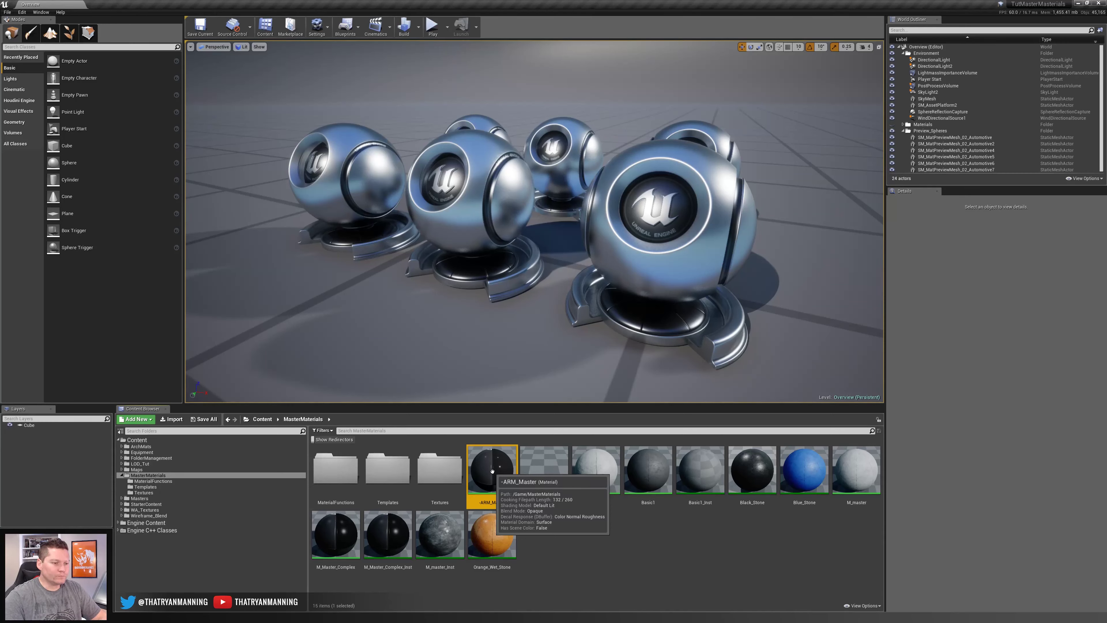
# Step: Start migrating -ARM_Master and move its Asset Report of MaterialFunctions and Templates dependencies aside
pyautogui.rightClick(497, 468)
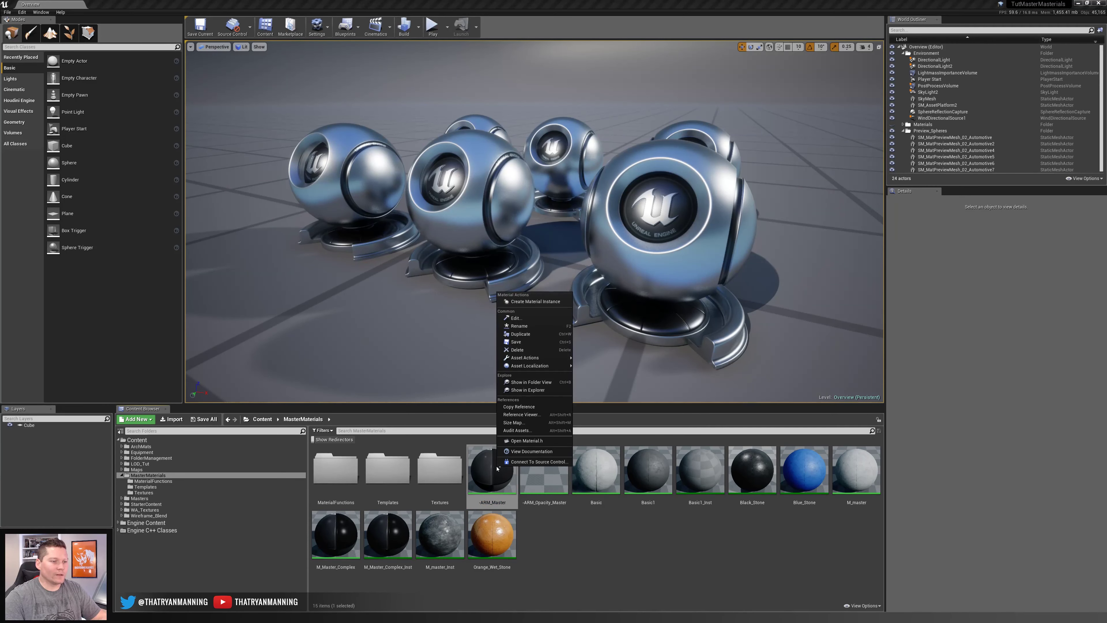
pyautogui.moveTo(524, 358)
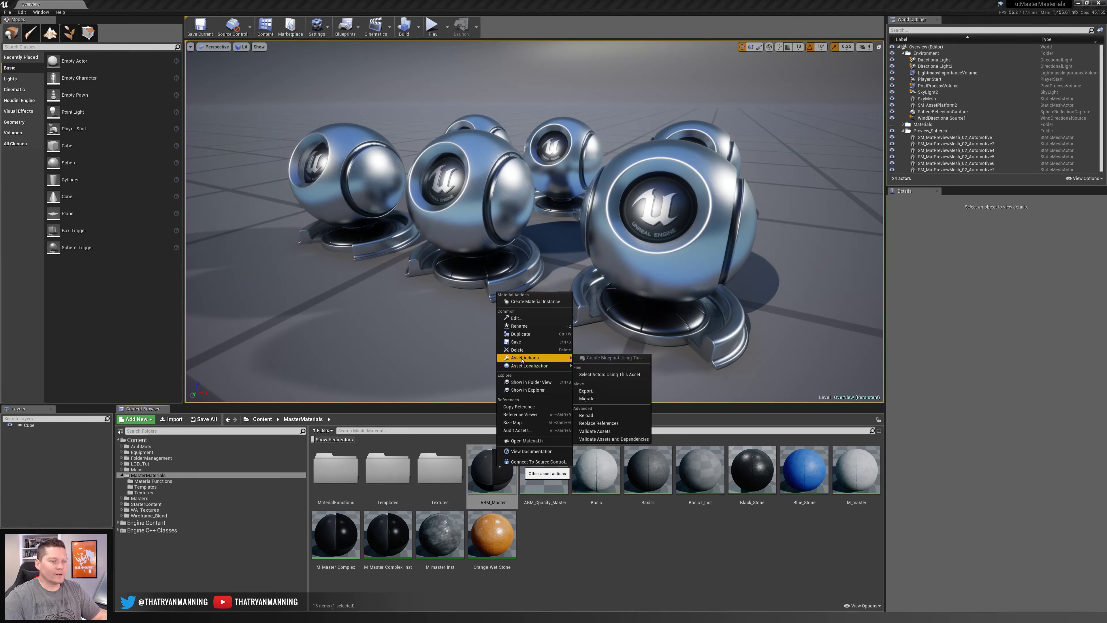
pyautogui.click(607, 399)
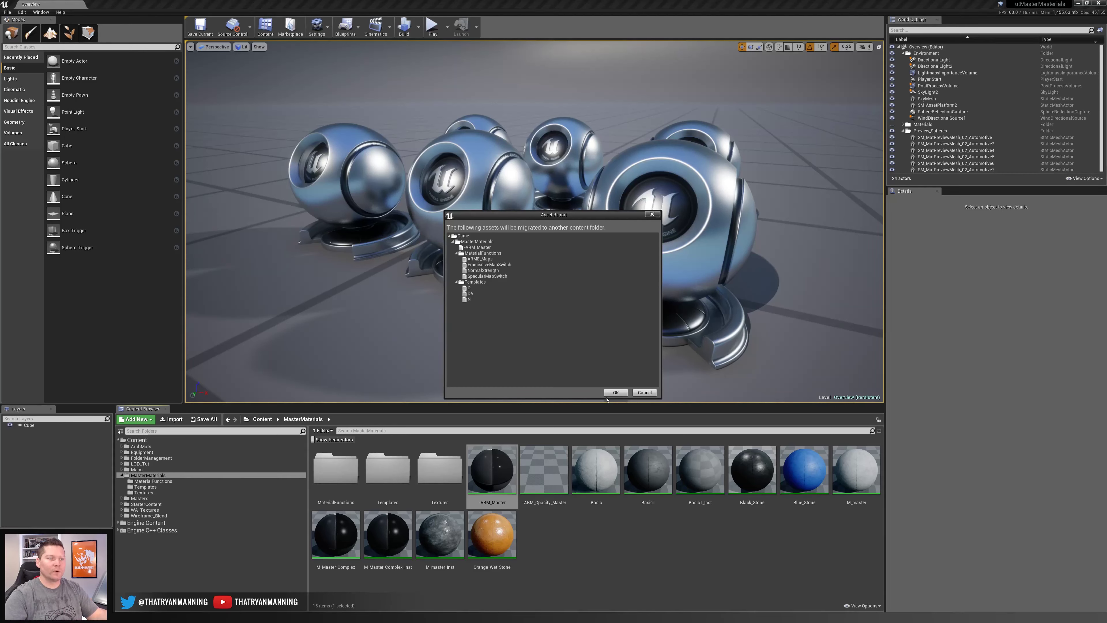
pyautogui.click(485, 247)
pyautogui.moveTo(558, 214); pyautogui.dragTo(771, 193)
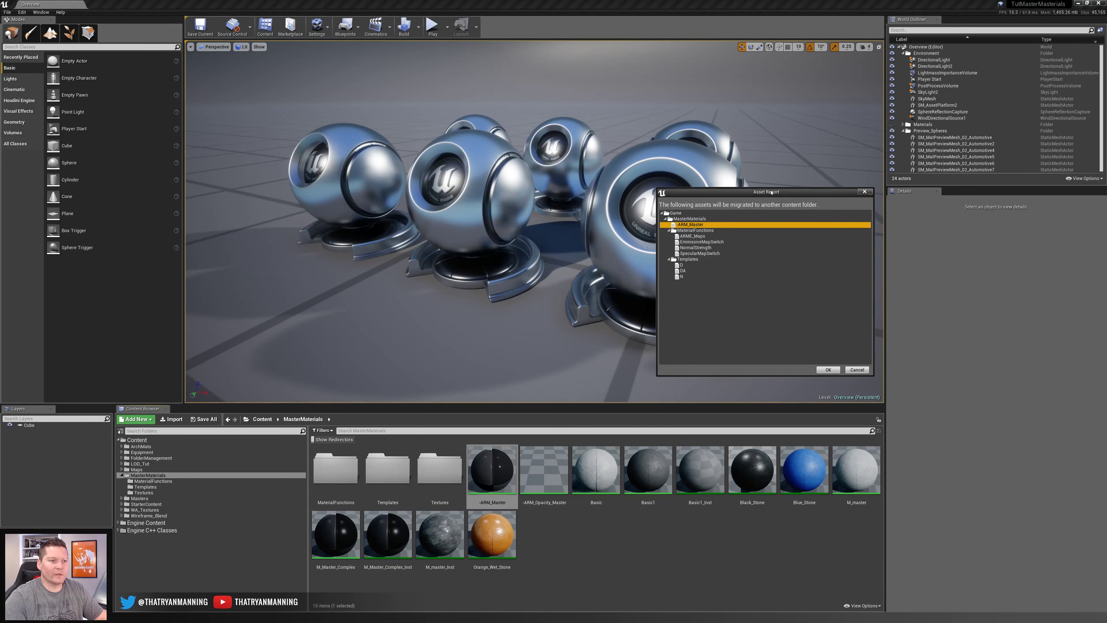
# Step: Open -ARM_Master in the Material Editor and select its ARME_Maps function node
pyautogui.doubleClick(491, 470)
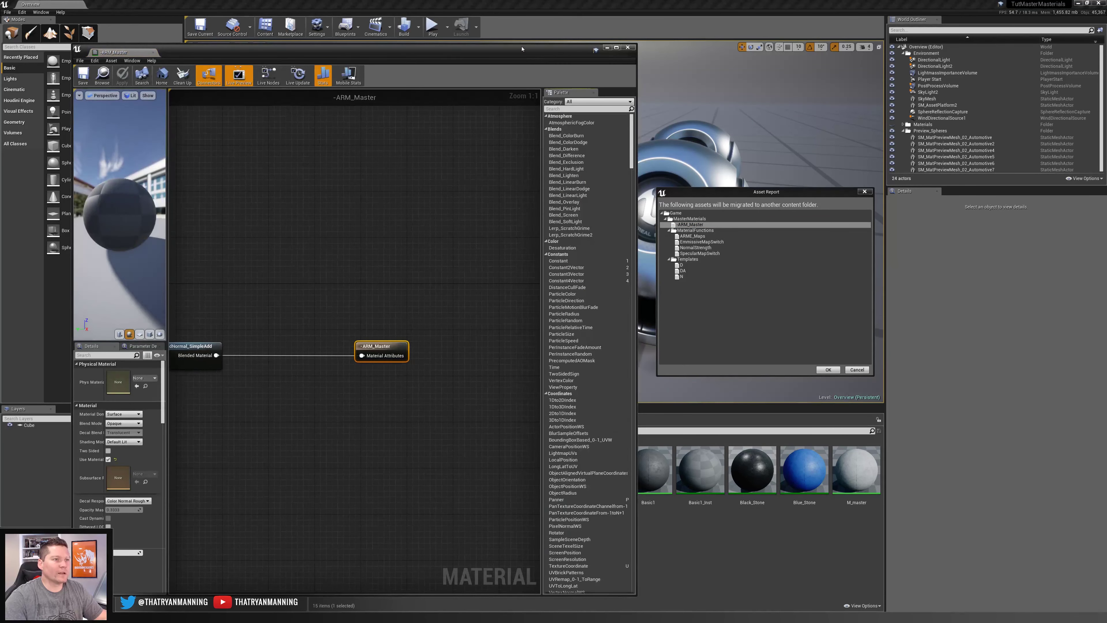
pyautogui.moveTo(341, 230); pyautogui.dragTo(472, 234, button='right')
pyautogui.scroll(-6, 501, 245)
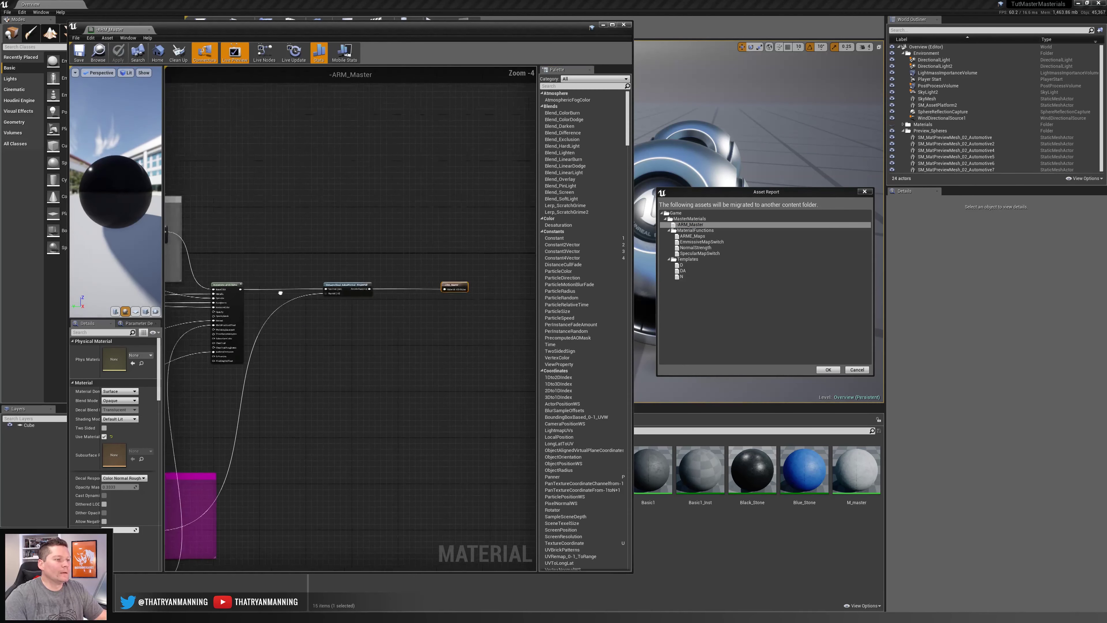
pyautogui.click(741, 236)
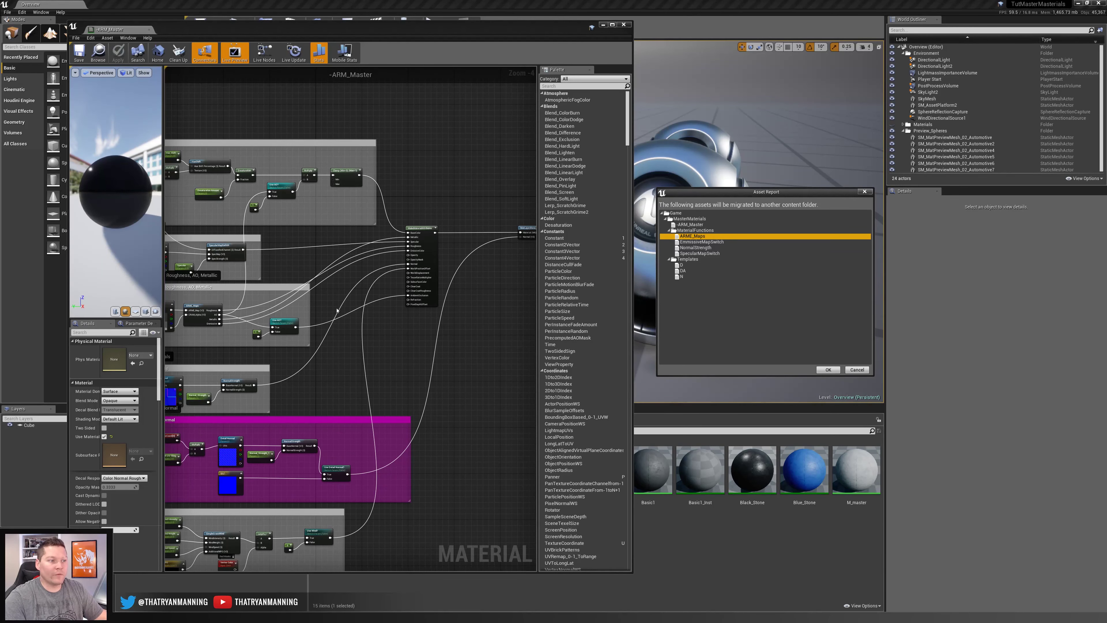
pyautogui.scroll(5, 234, 287)
pyautogui.click(379, 270)
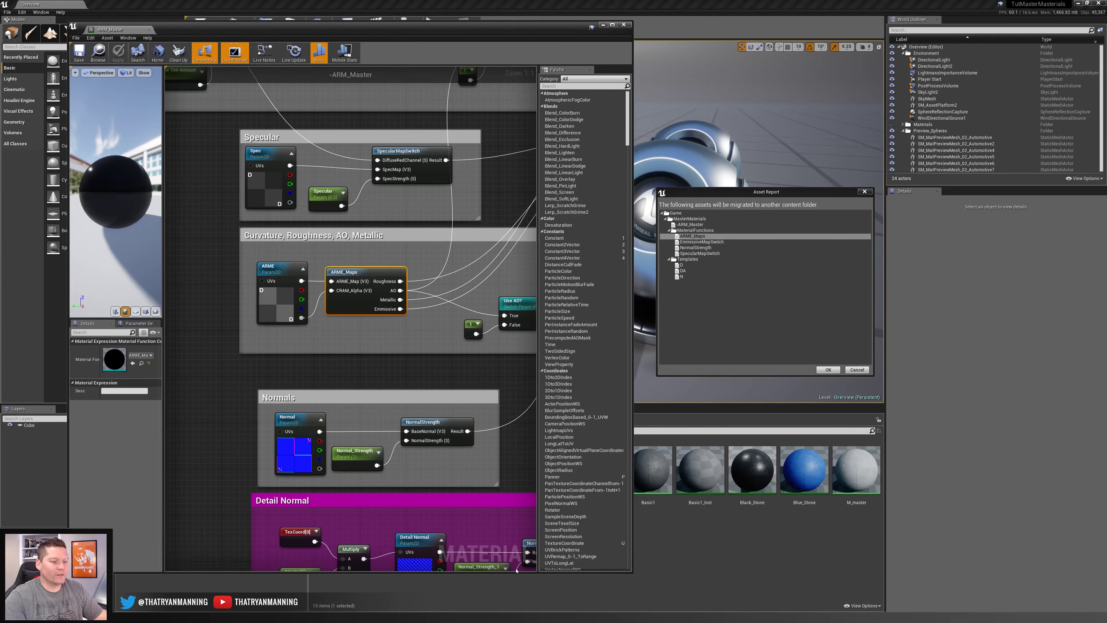
# Step: Shorten the Material Editor, browse the MaterialFunctions folder, then return to MasterMaterials
pyautogui.moveTo(516, 570); pyautogui.dragTo(519, 370)
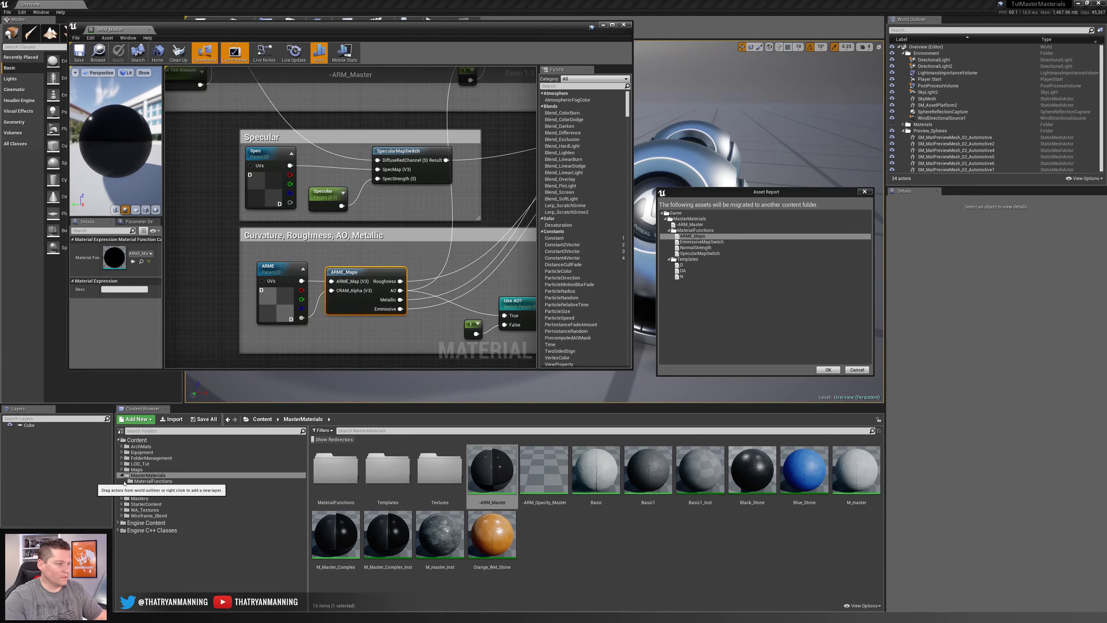
pyautogui.click(151, 481)
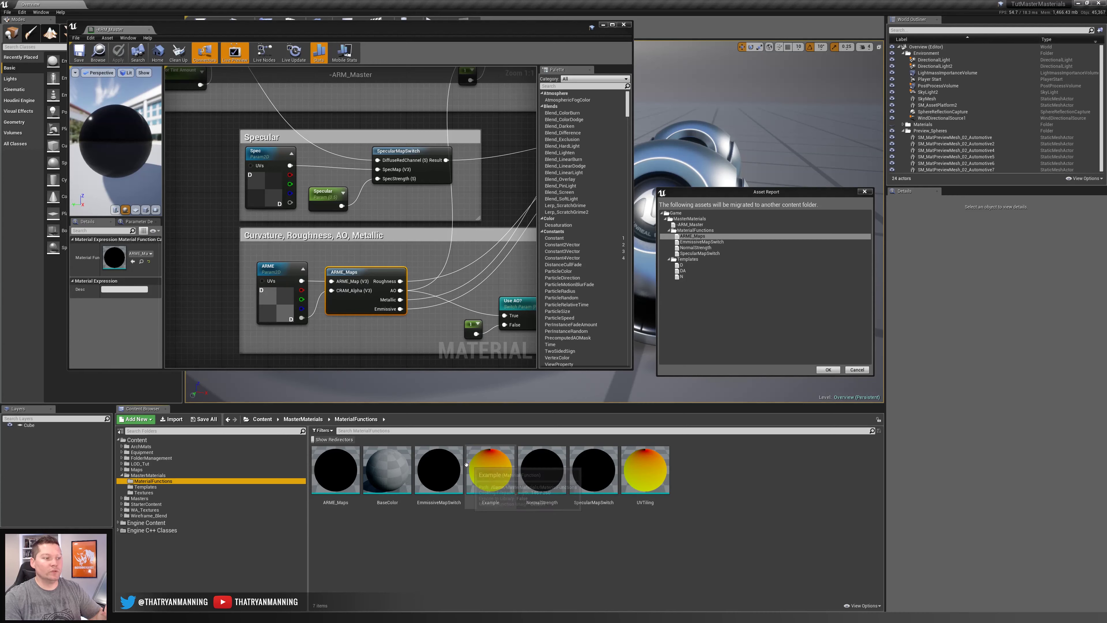
pyautogui.click(148, 475)
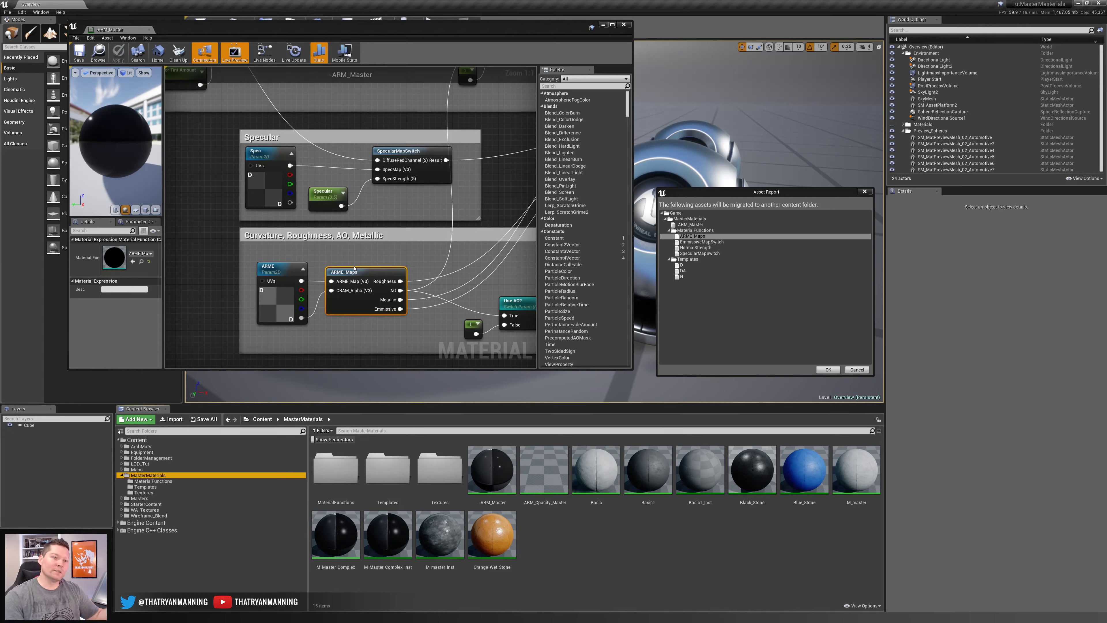
# Step: Open the MaterialFunctions folder in the Content Browser
pyautogui.doubleClick(335, 469)
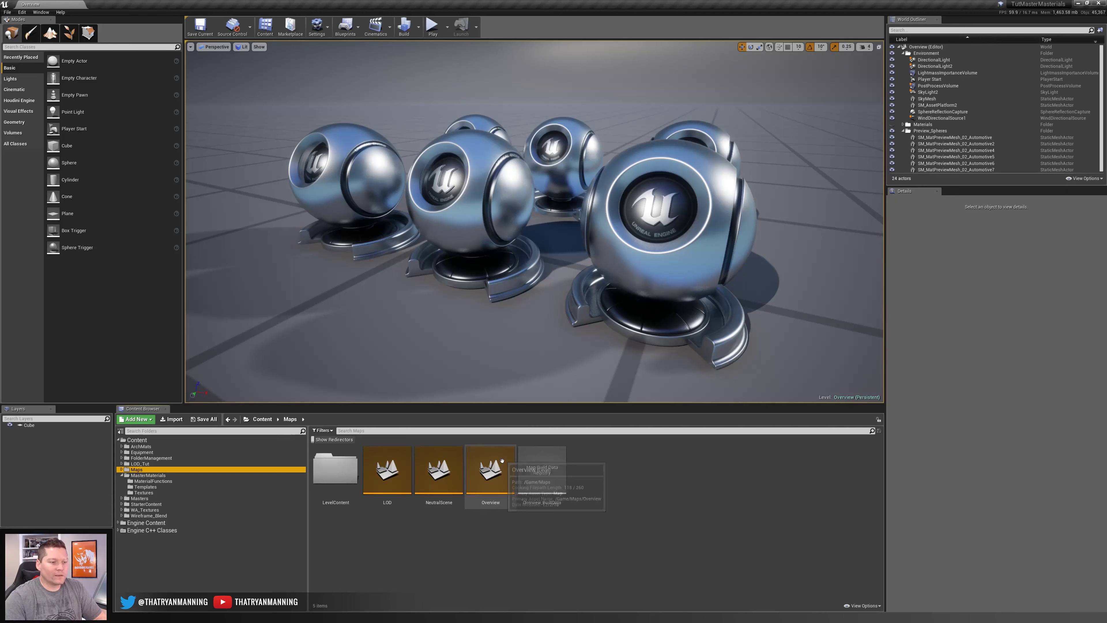
pyautogui.rightClick(498, 468)
pyautogui.moveTo(526, 368)
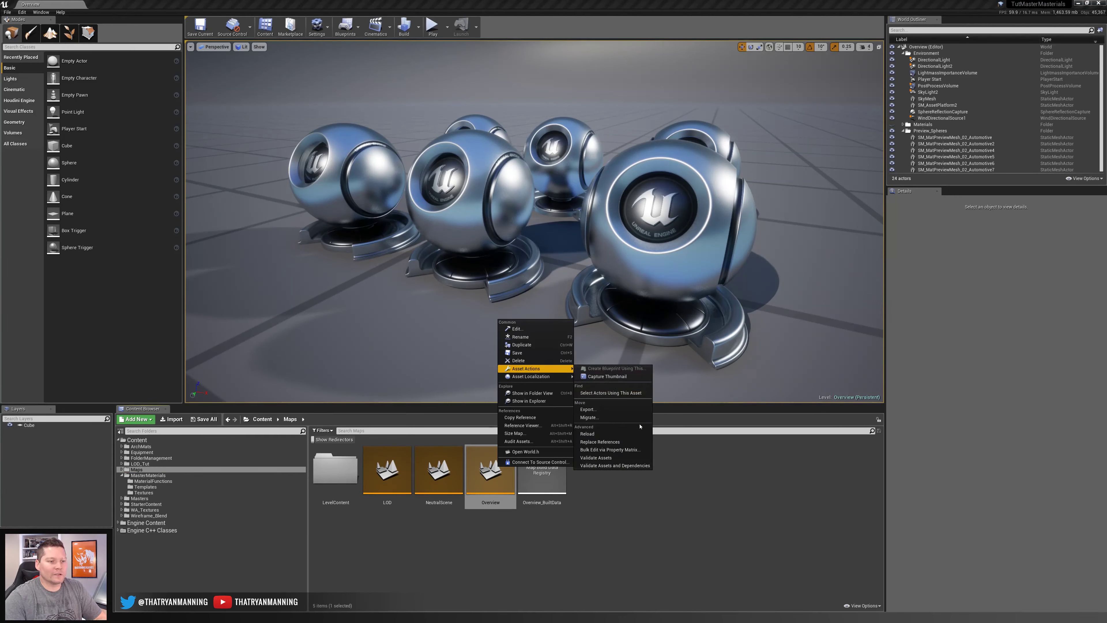
pyautogui.click(614, 582)
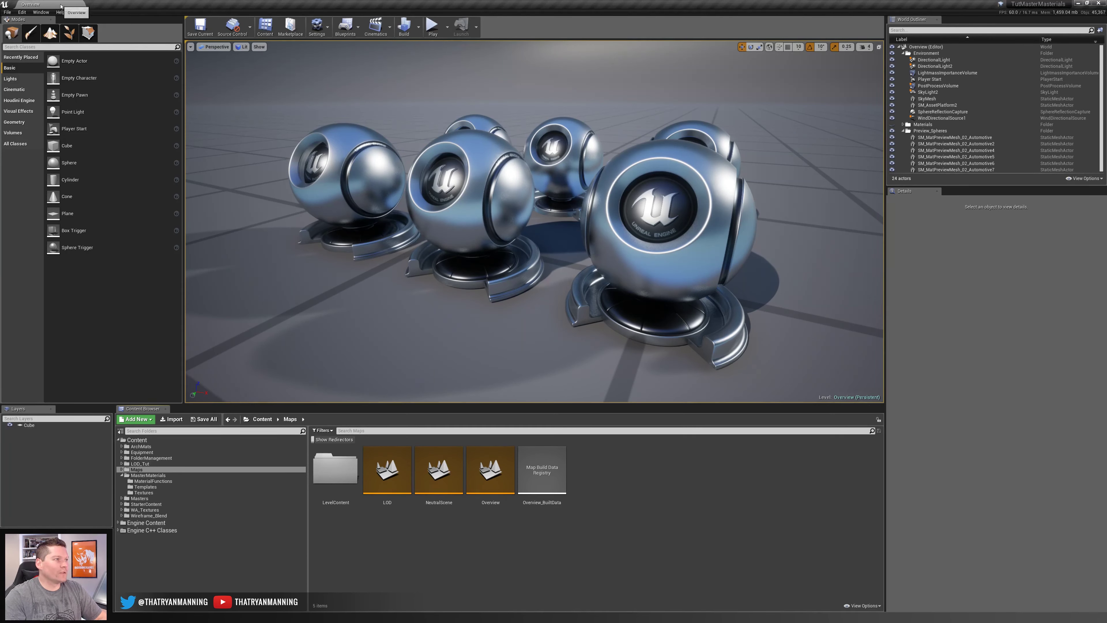
# Step: Migrate the Overview map and enlarge the Asset Report to show its full dependency tree
pyautogui.rightClick(497, 468)
pyautogui.moveTo(545, 370)
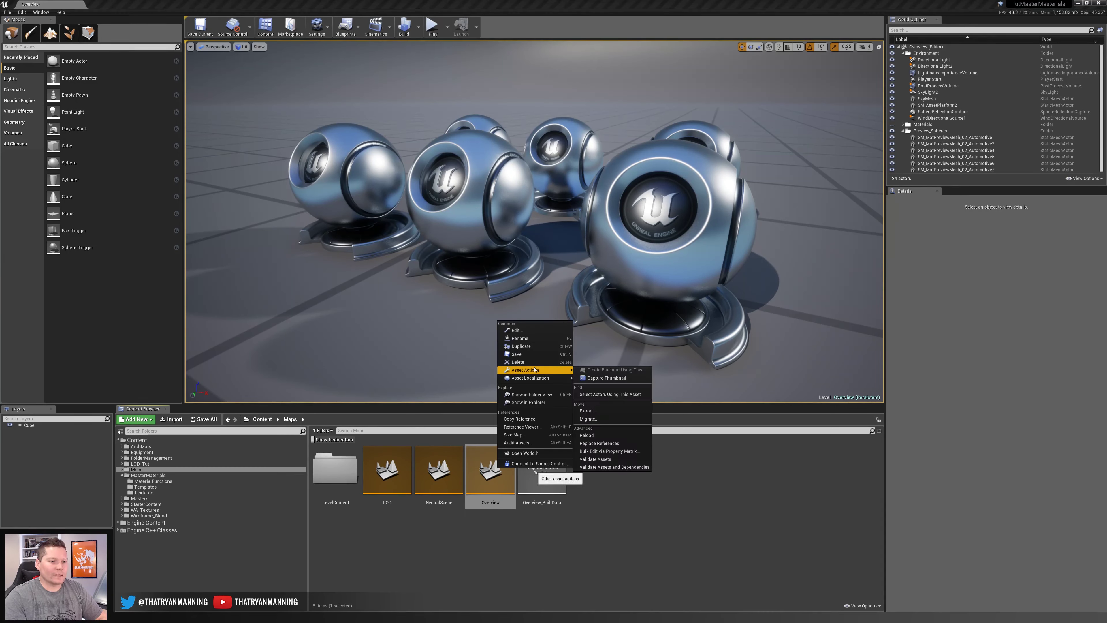
pyautogui.click(615, 419)
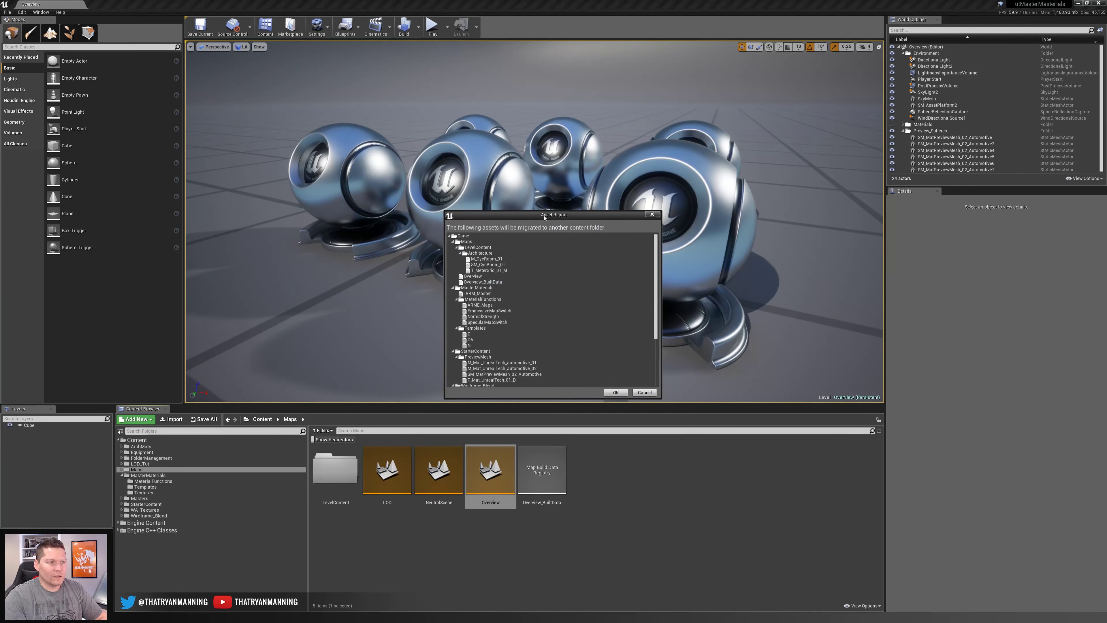
pyautogui.moveTo(683, 238); pyautogui.dragTo(688, 352)
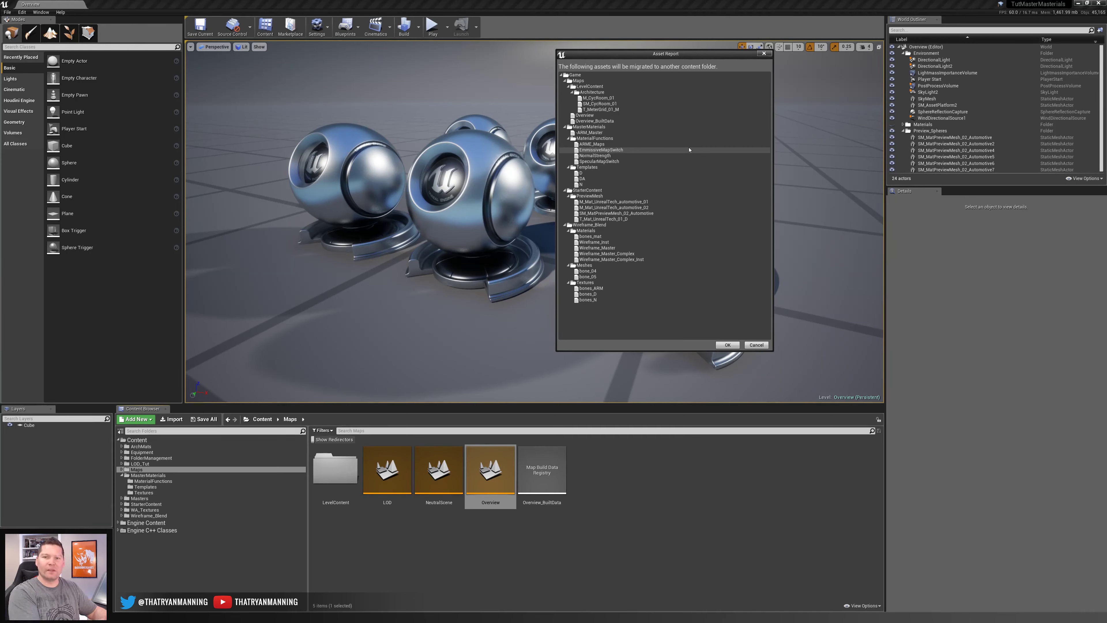
# Step: Close the Asset Report without migrating and bring up the Overview map's asset actions
pyautogui.click(763, 54)
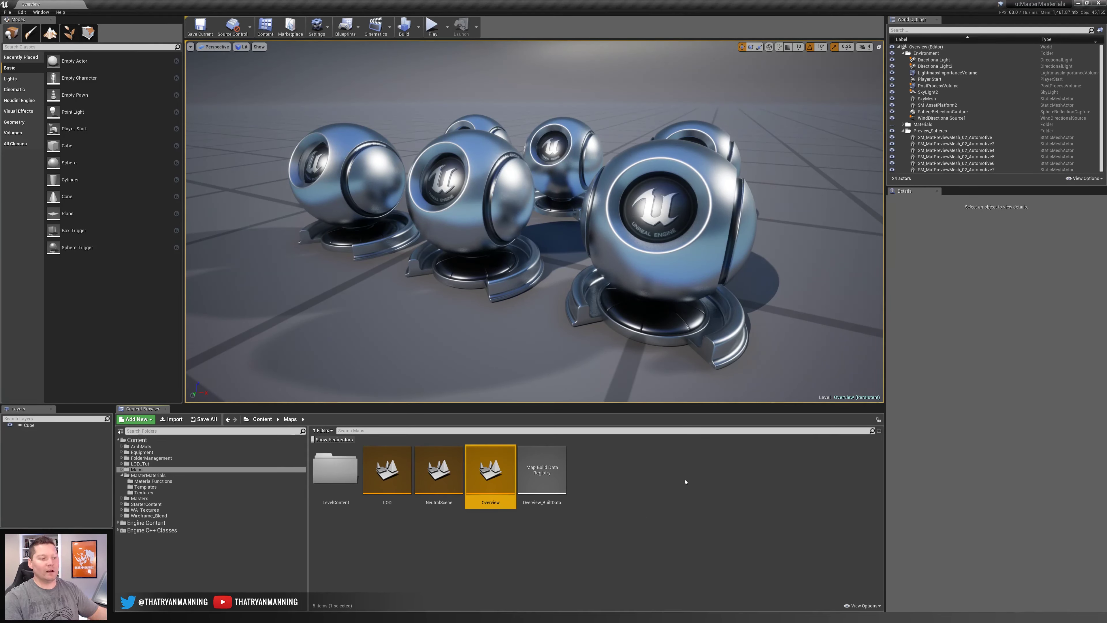
pyautogui.rightClick(336, 464)
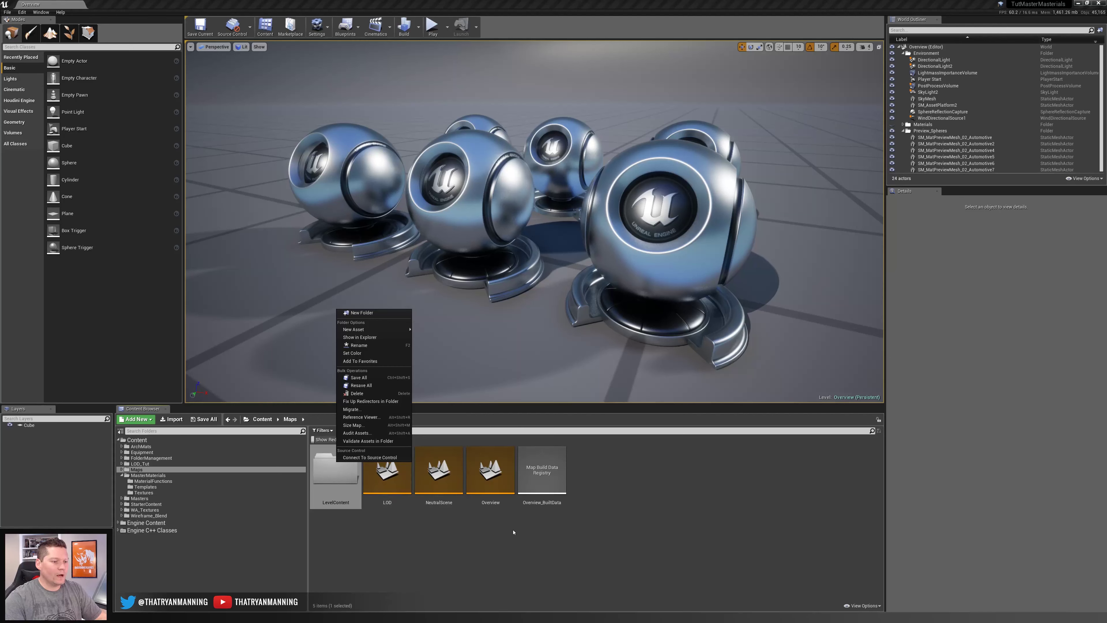
pyautogui.rightClick(494, 455)
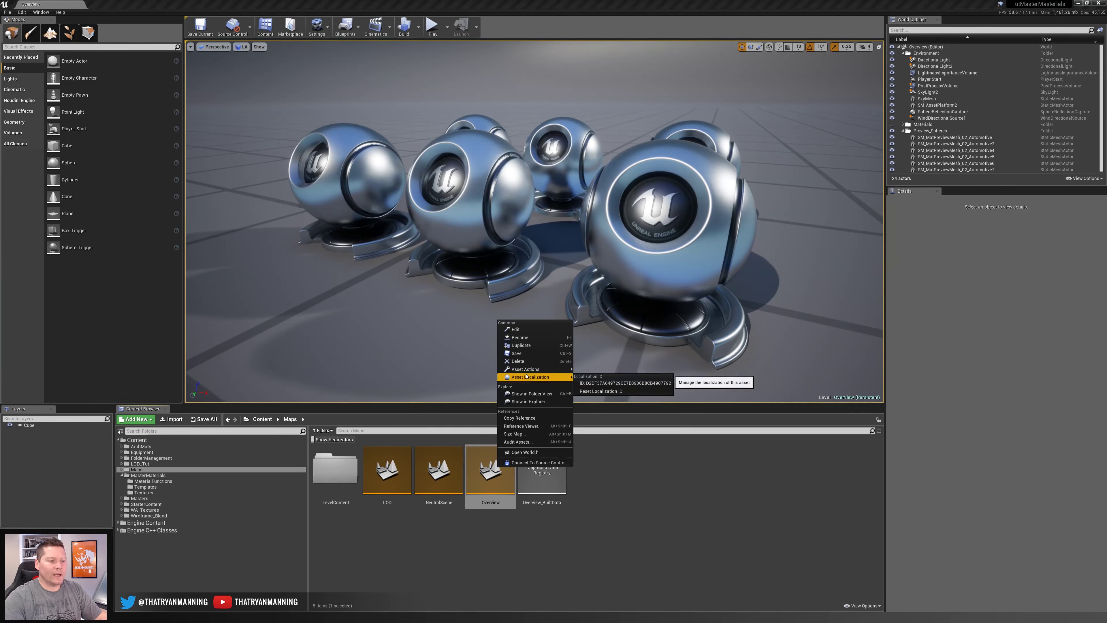
# Step: Reopen the Overview map's migration report and collapse its LevelContent folder
pyautogui.moveTo(530, 369)
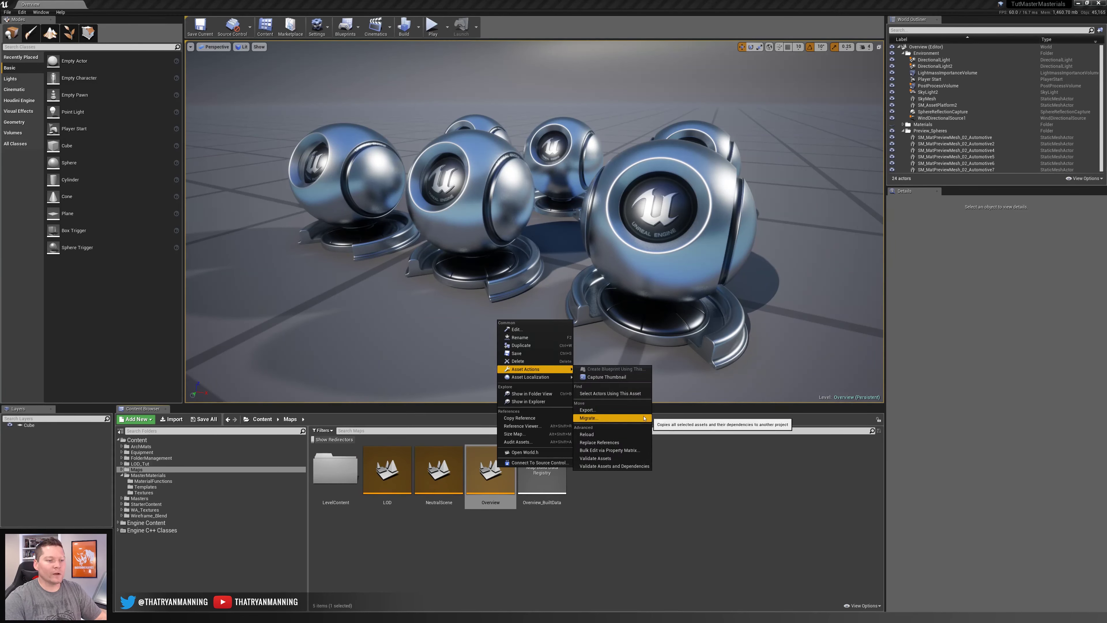
pyautogui.click(644, 417)
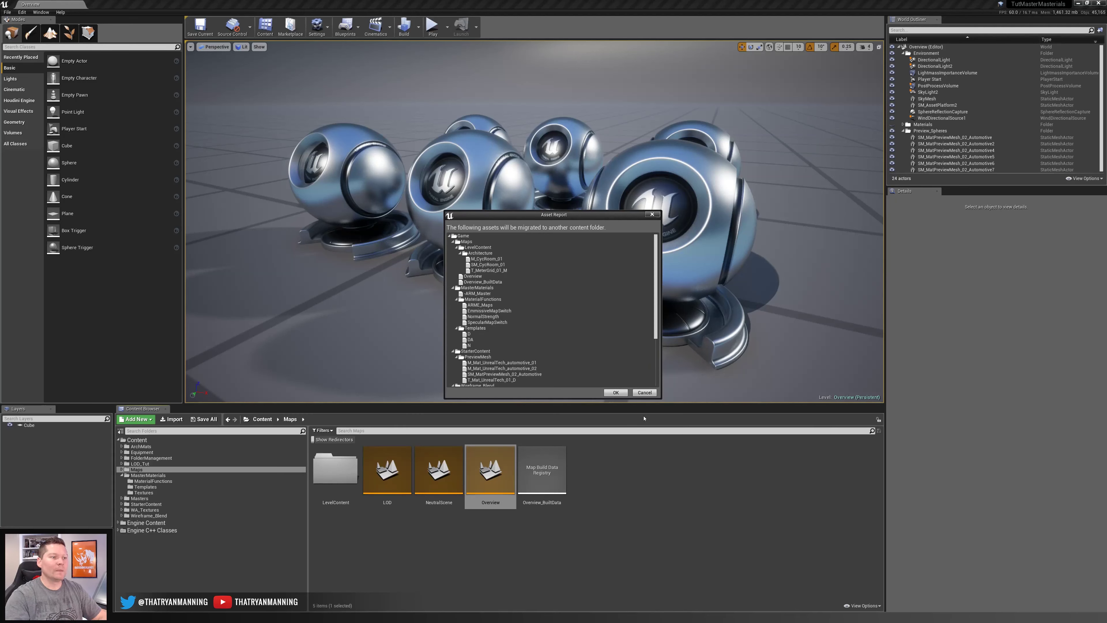
pyautogui.click(457, 247)
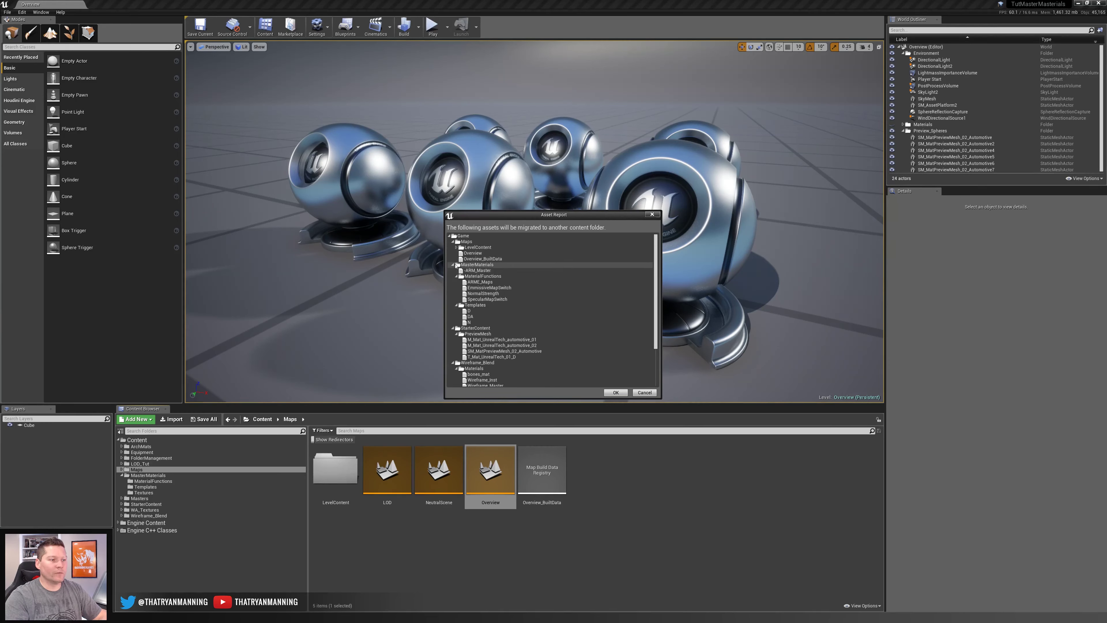
pyautogui.click(456, 277)
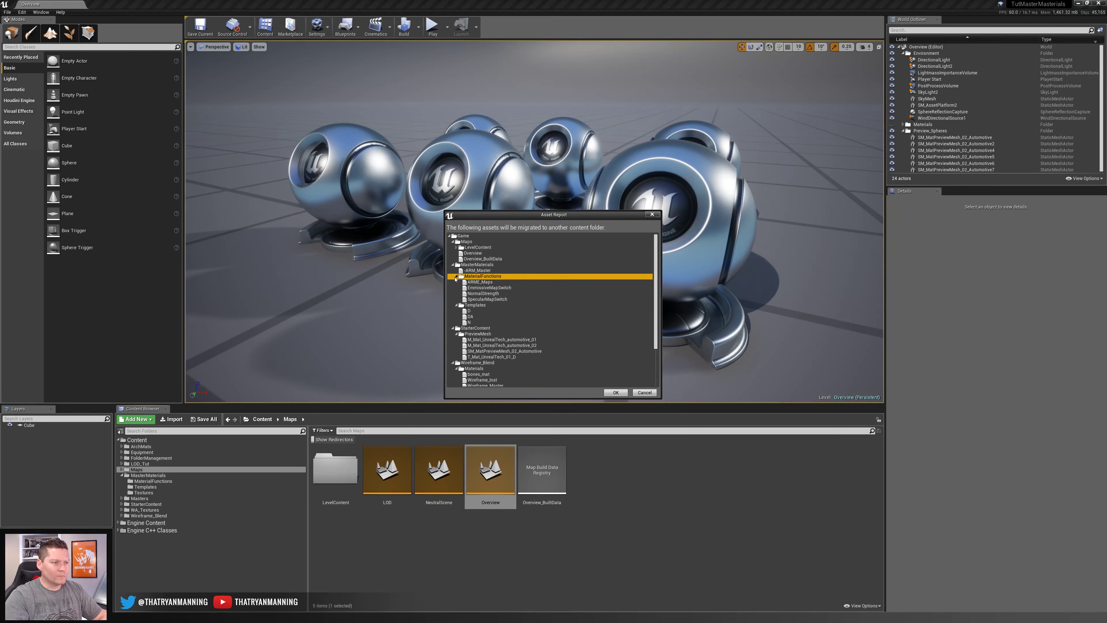
# Step: Collapse MaterialFunctions, Templates and PreviewMesh in the report, then close it without migrating
pyautogui.click(456, 278)
pyautogui.click(457, 282)
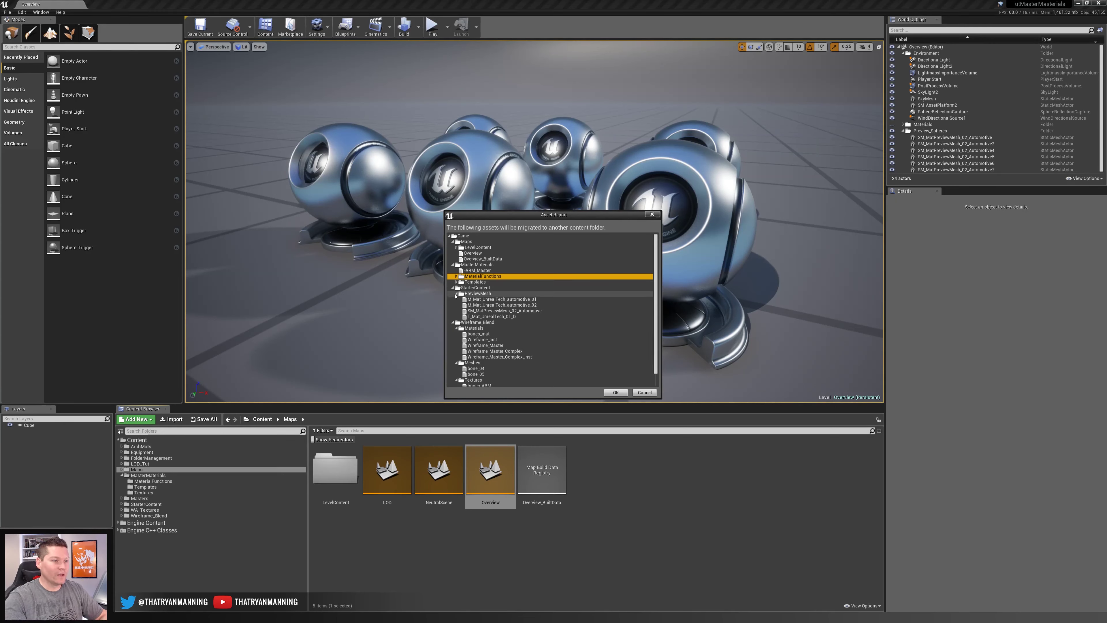
pyautogui.click(480, 243)
pyautogui.click(484, 265)
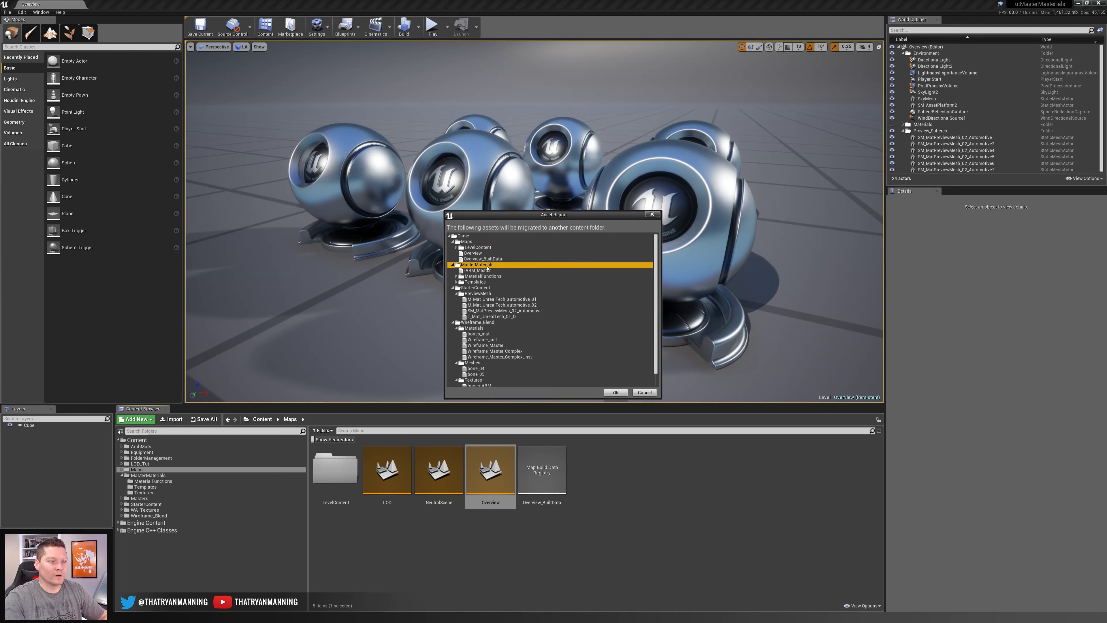
pyautogui.click(456, 294)
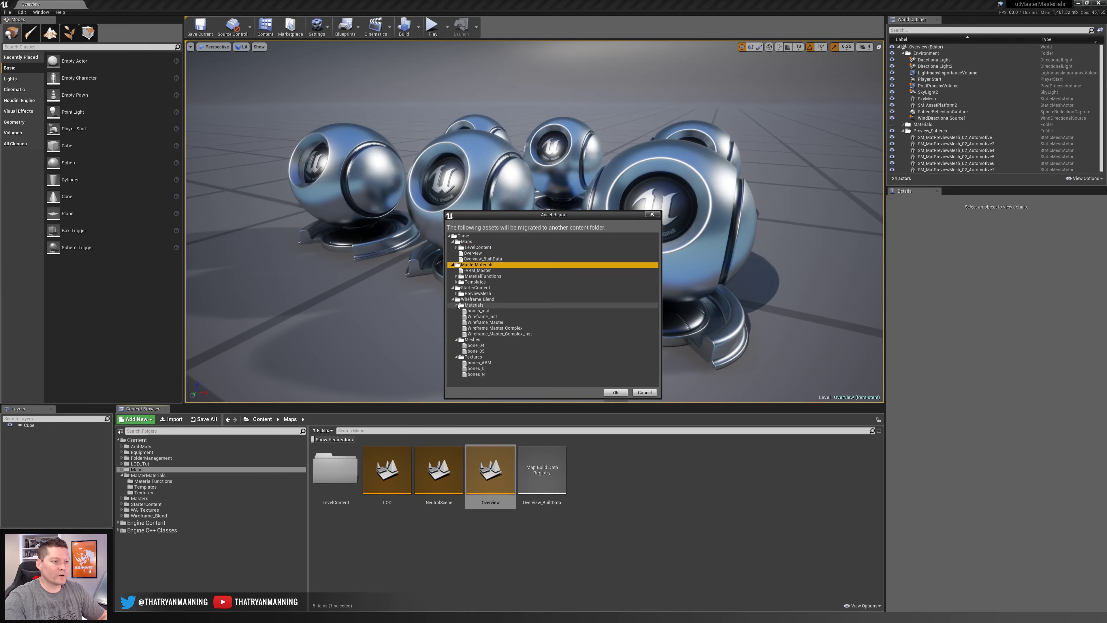
pyautogui.click(492, 301)
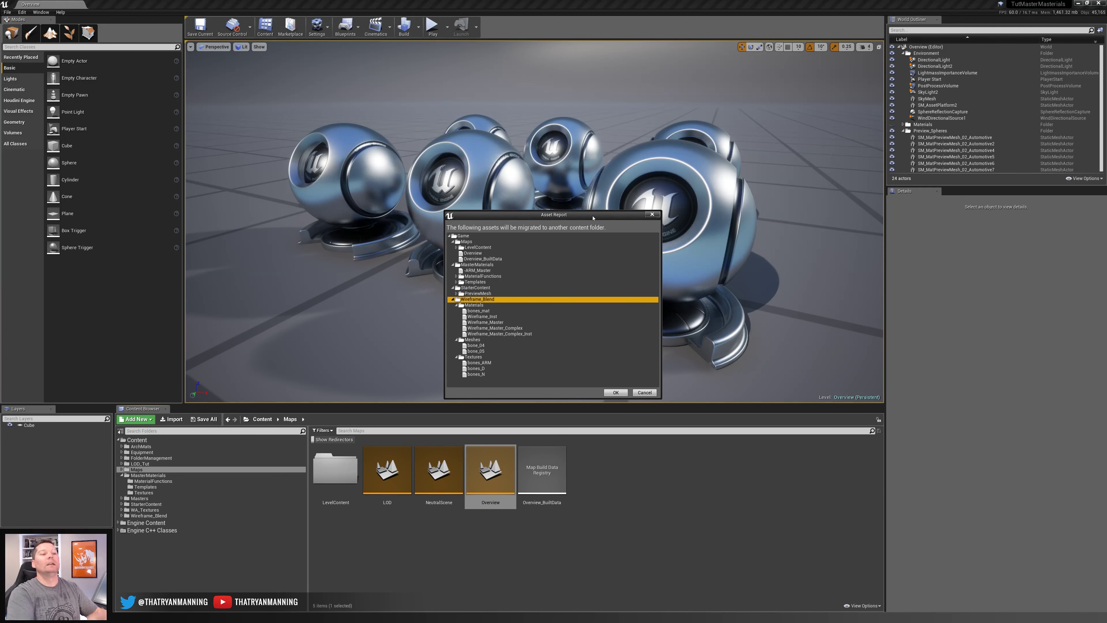
pyautogui.click(653, 213)
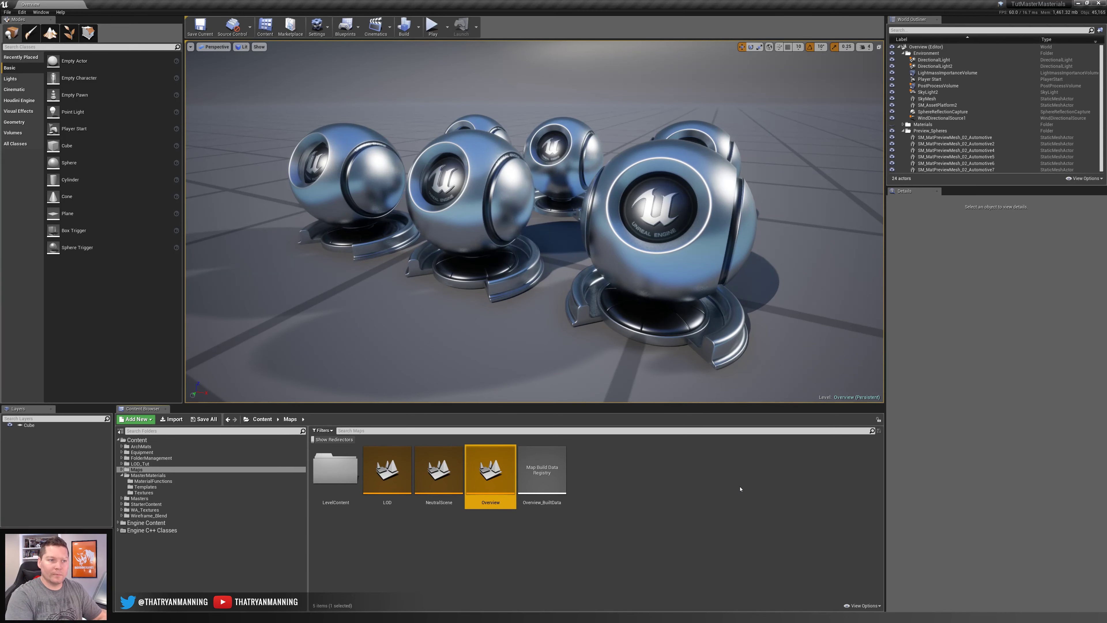